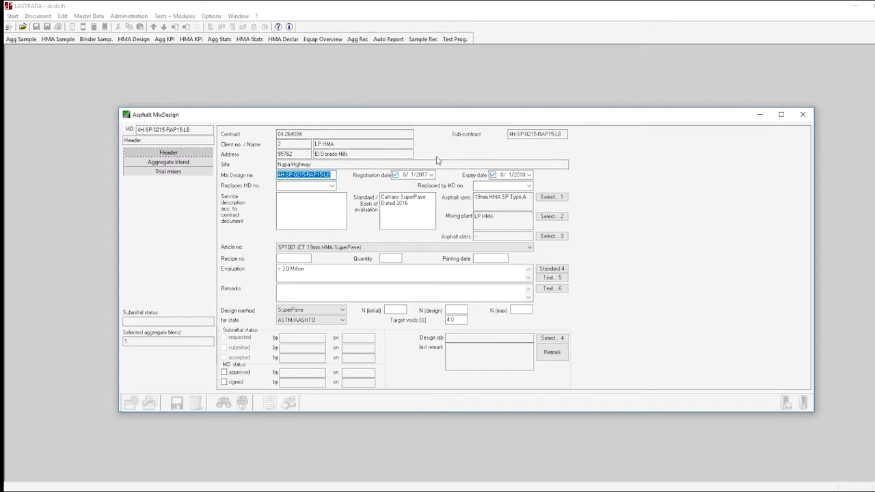
Look over the mix design's aggregate blend and its trial mix results, returning to the aggregate blend
{"action": "left_click", "coordinate": [200, 163]}
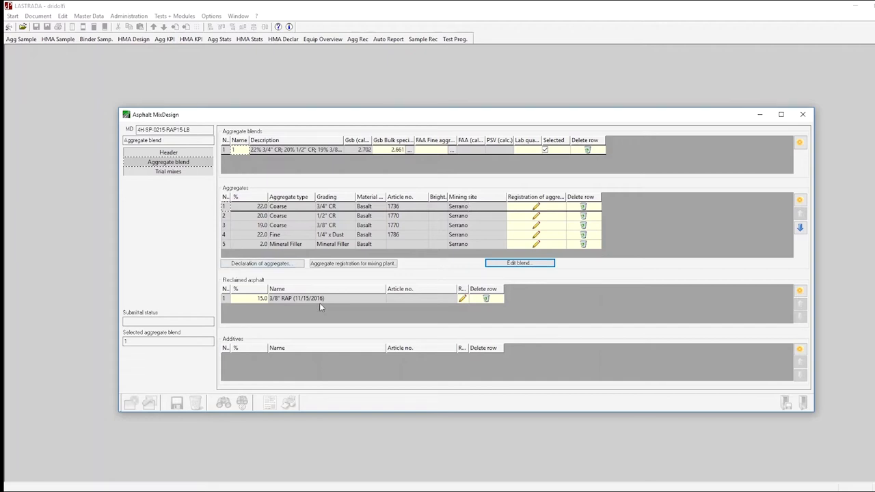
{"action": "left_click", "coordinate": [176, 172]}
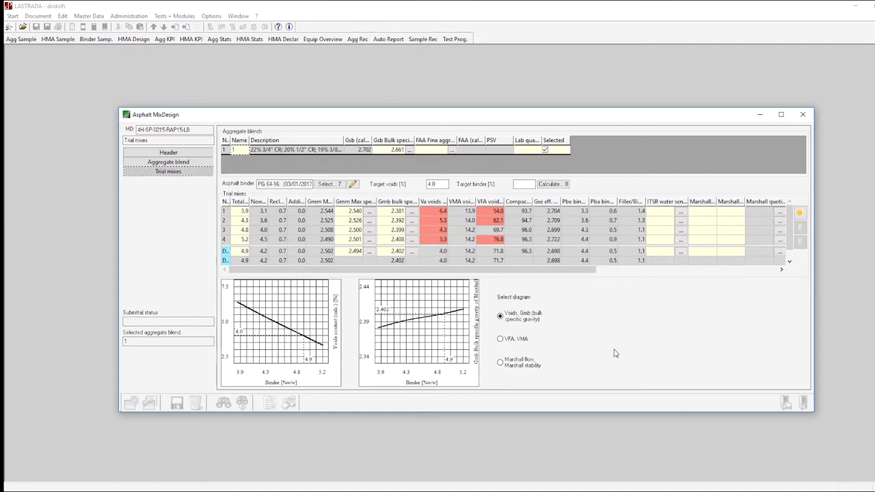
{"action": "left_click", "coordinate": [176, 164]}
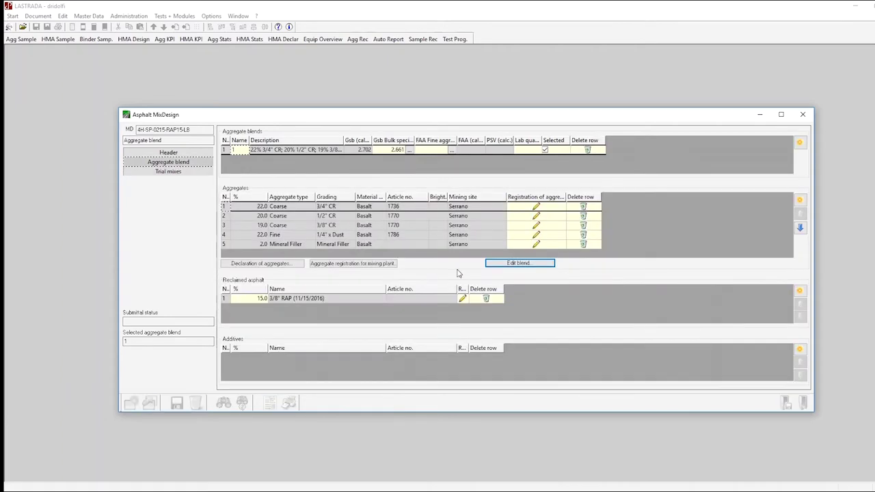
Try fixing the 3/8" RAP content in the blend optimiser and reshaping the target grading curve to 66.4 at 9.5 mm and 21.9 at 1.18 mm
{"action": "left_click", "coordinate": [534, 265]}
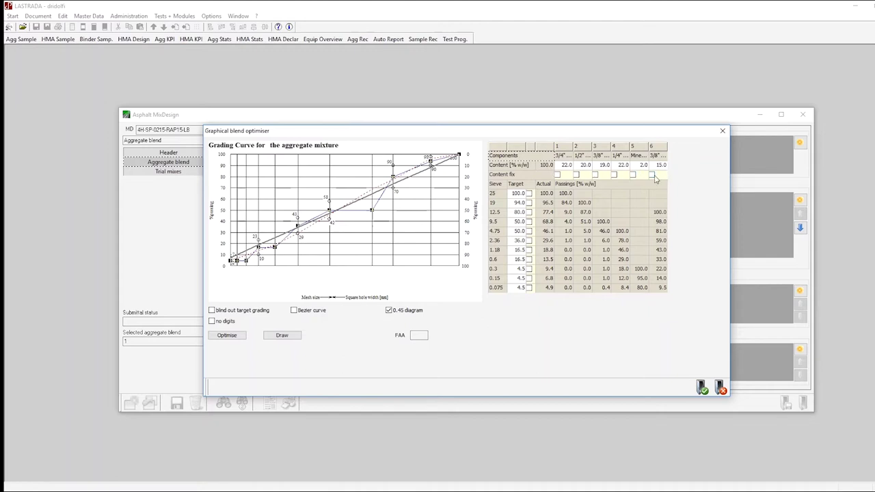
{"action": "left_click", "coordinate": [651, 174]}
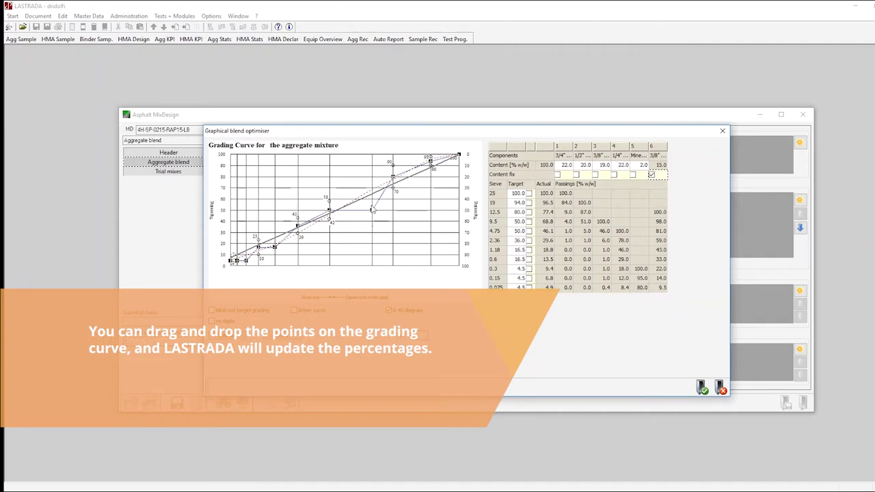
{"action": "left_click_drag", "start_coordinate": [372, 210], "coordinate": [370, 192]}
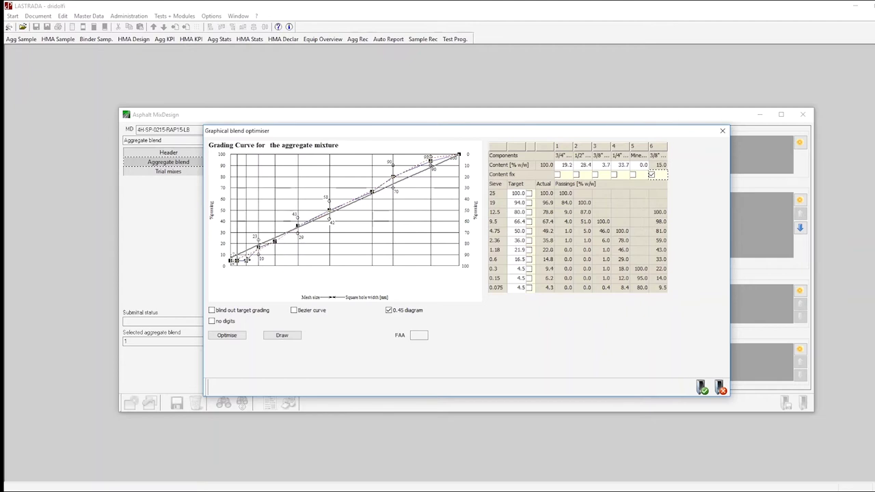
{"action": "left_click_drag", "start_coordinate": [250, 263], "coordinate": [261, 257]}
{"action": "left_click", "coordinate": [719, 387]}
Calculate the trial mixes' target binder content for 4.0 % target voids and save the mix design
{"action": "left_click", "coordinate": [171, 175]}
{"action": "left_click", "coordinate": [546, 184]}
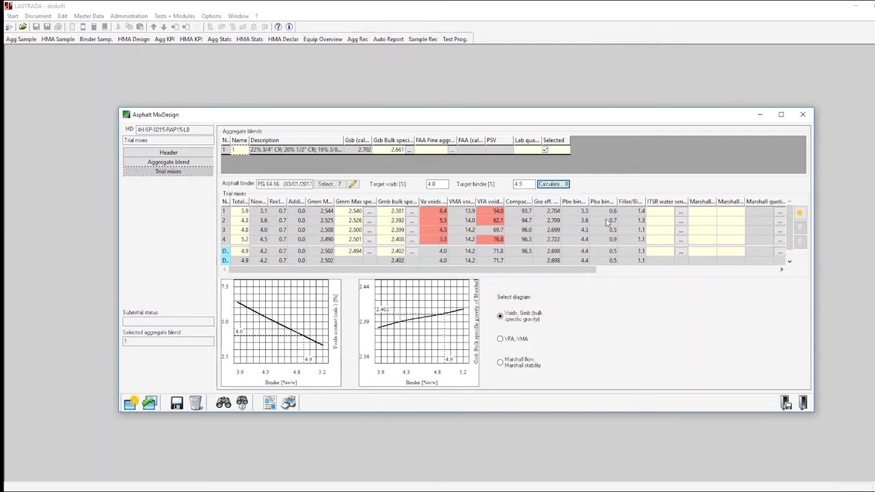
{"action": "left_click", "coordinate": [177, 403]}
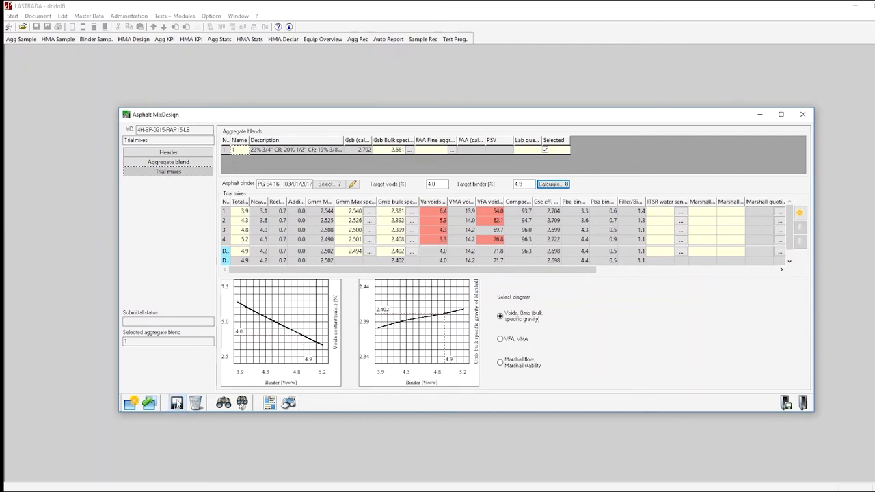
Generate the mix design report from the template CEM 3511_August_2014.mea
{"action": "left_click", "coordinate": [271, 404]}
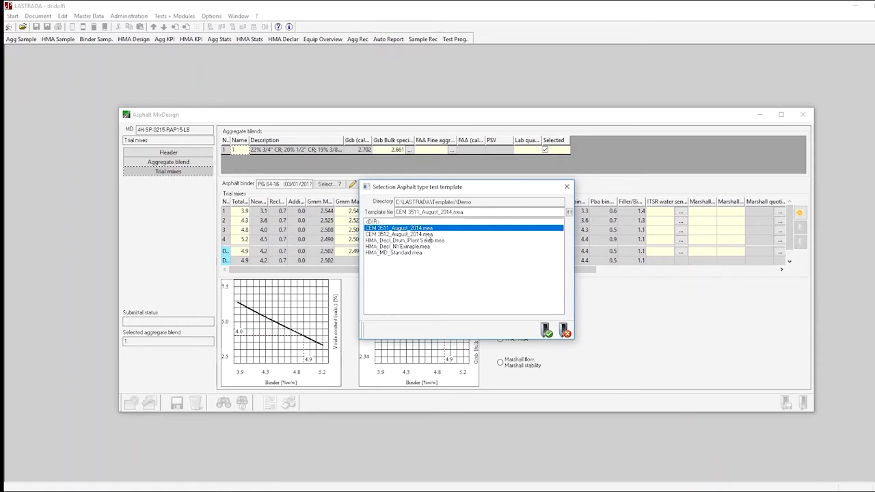
{"action": "double_click", "coordinate": [425, 229]}
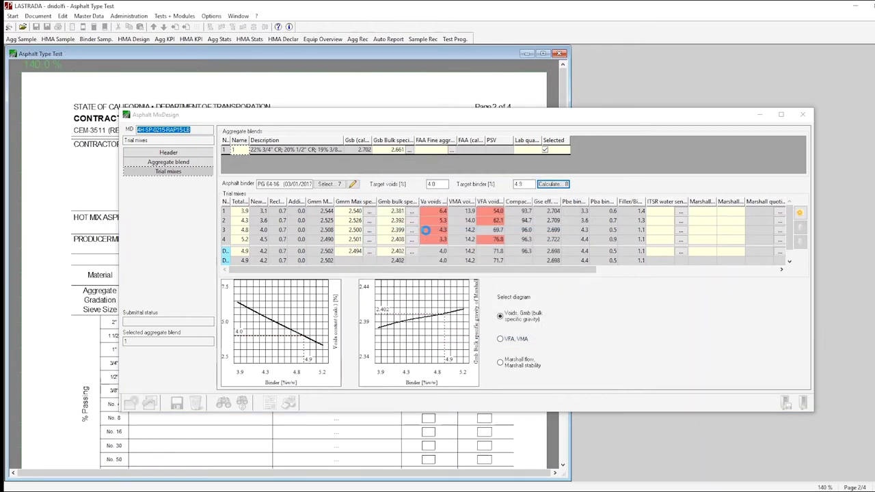
Review the job mix formula, aggregate information, adjustments and signature pages of the CEM-3511 proposal, and close the report
{"action": "scroll", "coordinate": [363, 271], "scroll_direction": "down", "scroll_amount": 3}
{"action": "scroll", "coordinate": [217, 264], "scroll_direction": "down", "scroll_amount": 2}
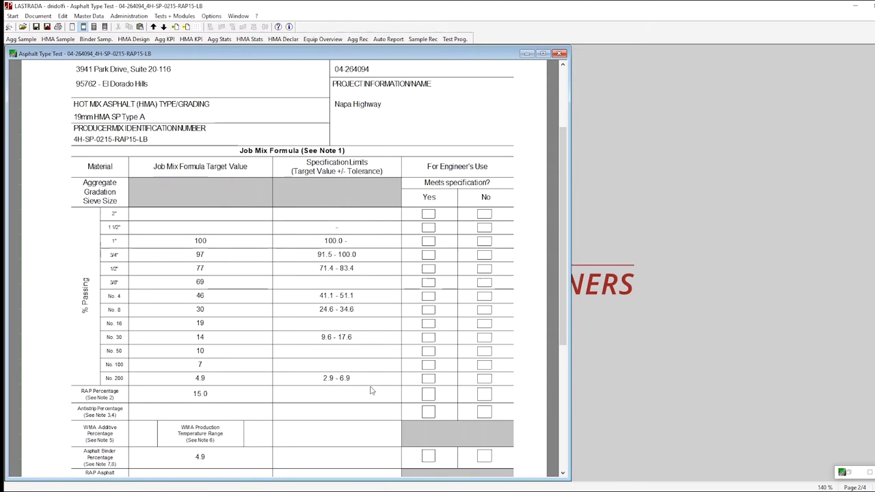
{"action": "scroll", "coordinate": [370, 390], "scroll_direction": "up", "scroll_amount": 2}
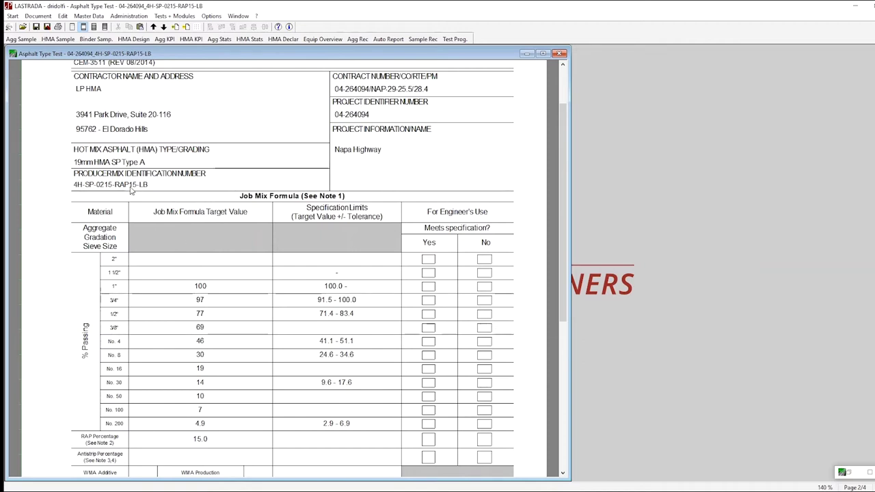
{"action": "scroll", "coordinate": [263, 229], "scroll_direction": "down", "scroll_amount": 3}
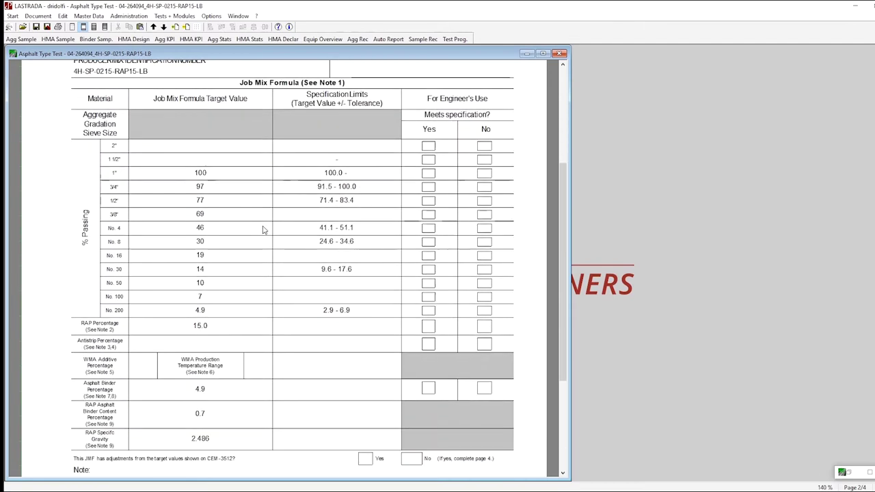
{"action": "scroll", "coordinate": [263, 229], "scroll_direction": "down", "scroll_amount": 12}
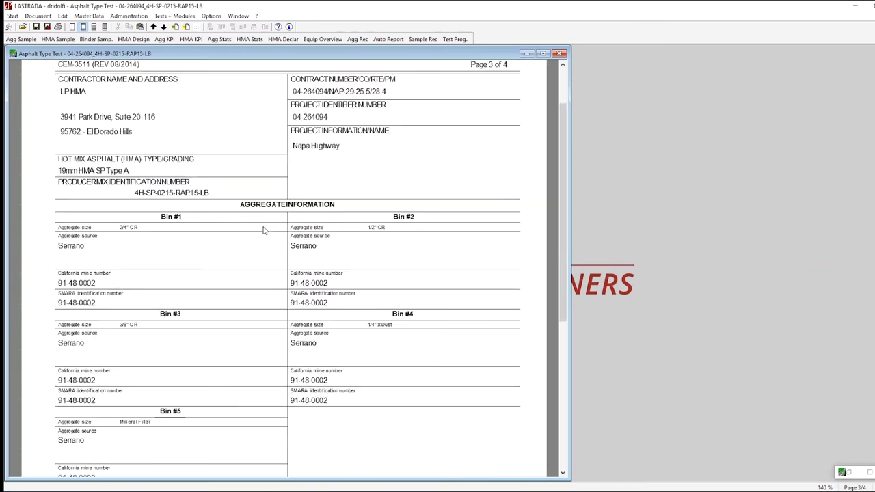
{"action": "scroll", "coordinate": [263, 230], "scroll_direction": "down", "scroll_amount": 15}
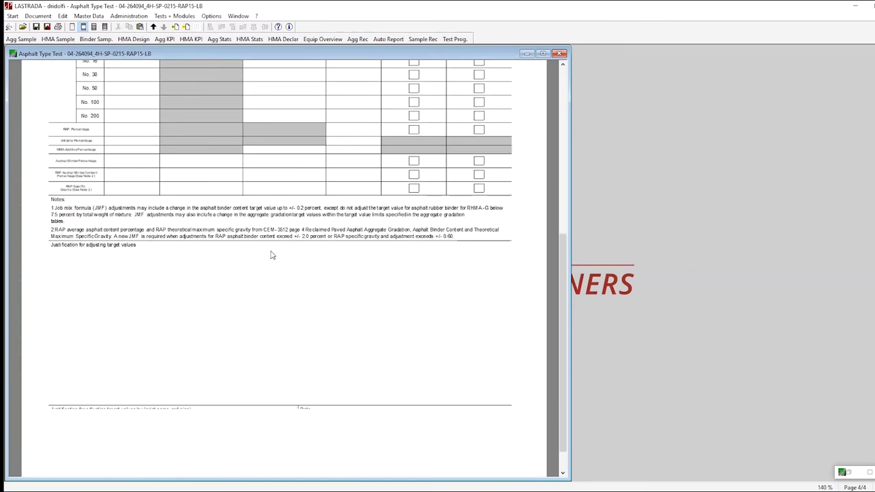
{"action": "scroll", "coordinate": [274, 255], "scroll_direction": "up", "scroll_amount": 15}
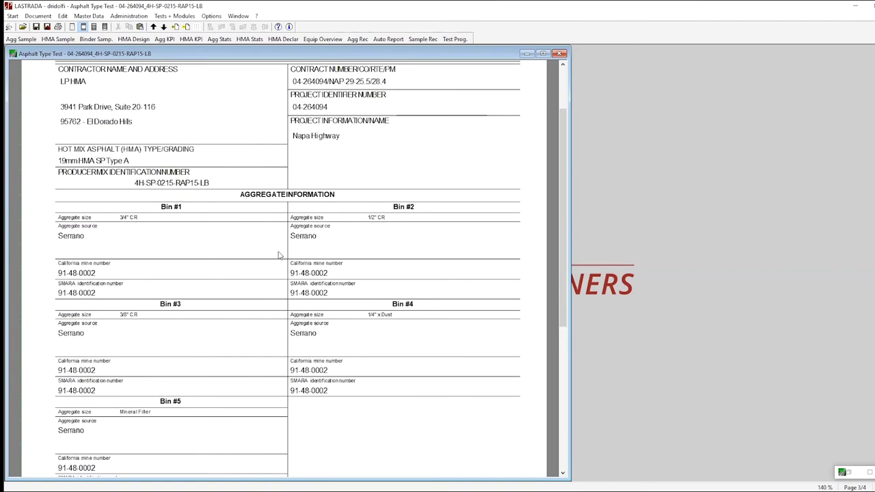
{"action": "scroll", "coordinate": [278, 255], "scroll_direction": "up", "scroll_amount": 15}
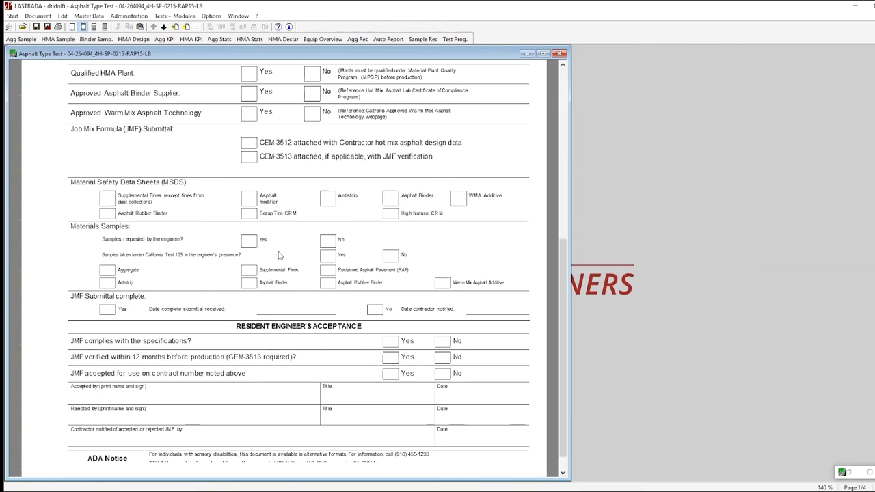
{"action": "scroll", "coordinate": [278, 254], "scroll_direction": "up", "scroll_amount": 8}
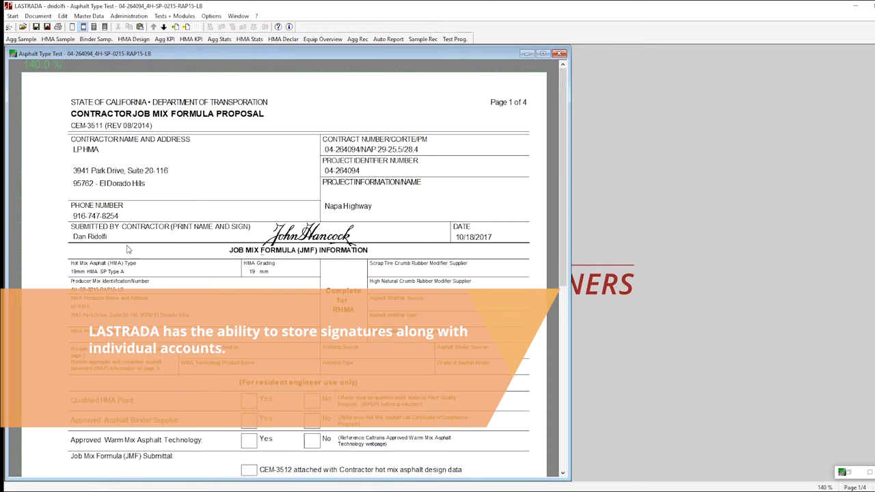
{"action": "scroll", "coordinate": [447, 309], "scroll_direction": "down", "scroll_amount": 6}
{"action": "scroll", "coordinate": [442, 309], "scroll_direction": "up", "scroll_amount": 3}
{"action": "scroll", "coordinate": [441, 309], "scroll_direction": "up", "scroll_amount": 3}
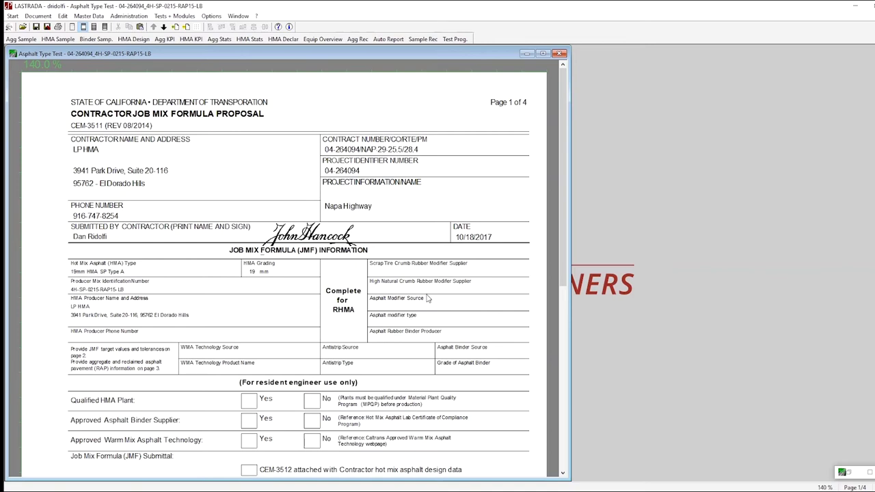
{"action": "left_click", "coordinate": [560, 53]}
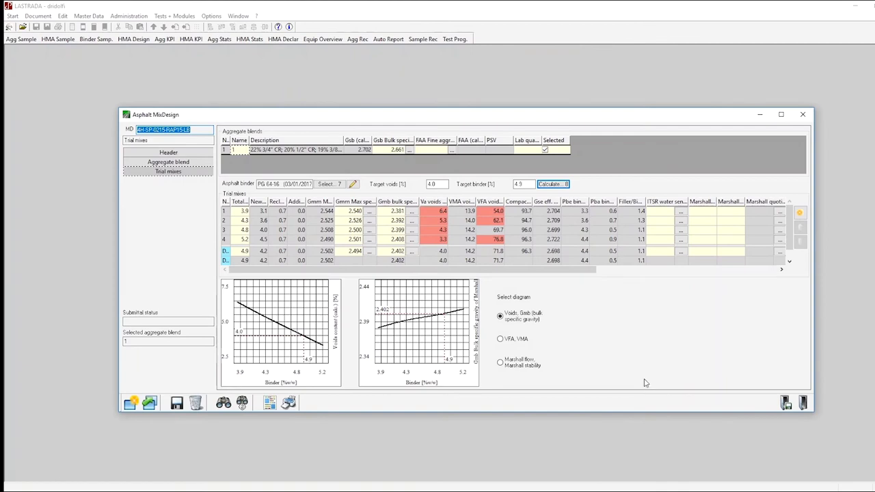
Generate the report from the CEM 3512_August_2014.mea template, check its gradation table and grading curve, and close it
{"action": "left_click", "coordinate": [269, 403]}
{"action": "left_click", "coordinate": [424, 234]}
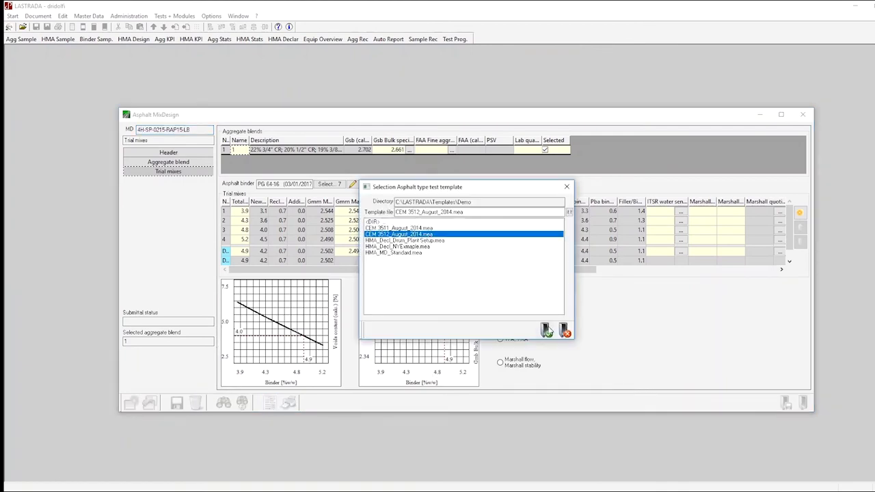
{"action": "left_click", "coordinate": [547, 330]}
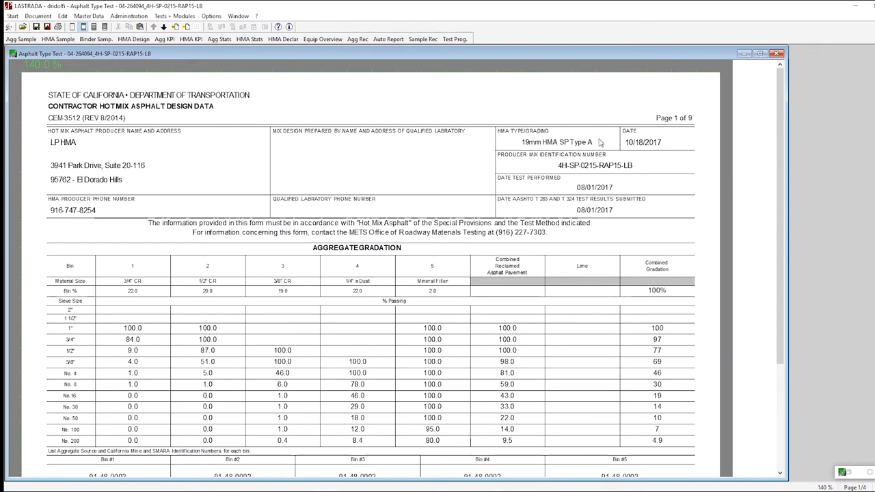
{"action": "scroll", "coordinate": [528, 386], "scroll_direction": "down", "scroll_amount": 10}
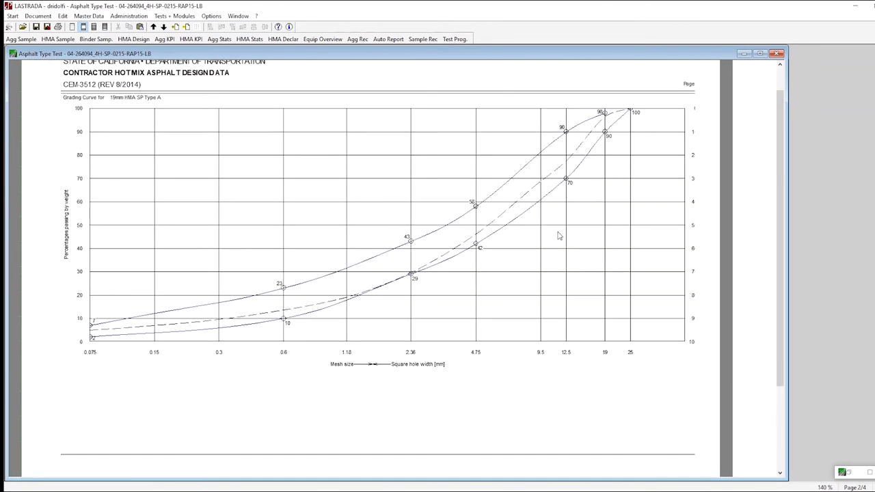
{"action": "scroll", "coordinate": [558, 239], "scroll_direction": "down", "scroll_amount": 1}
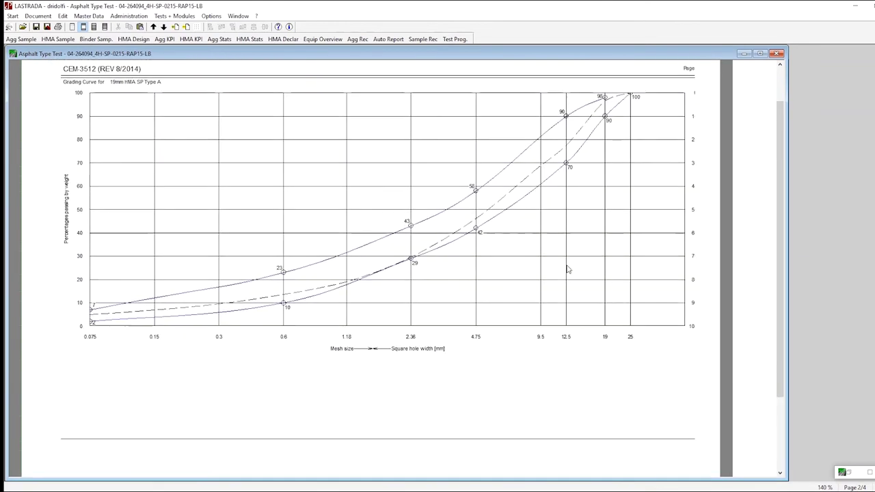
{"action": "left_click", "coordinate": [777, 54]}
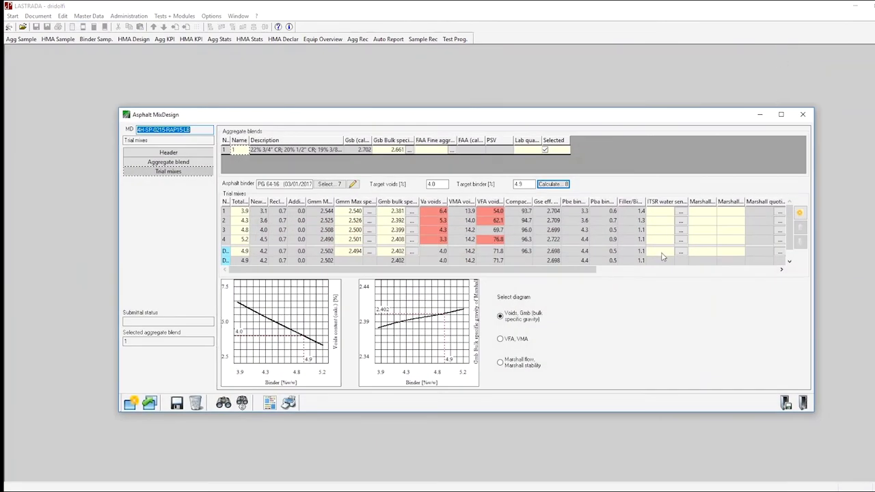
Generate the New York DOT report from the HMA_Decl_NYExmaple.mea template, check its aggregate stockpile breakdown, and close it
{"action": "left_click", "coordinate": [277, 406]}
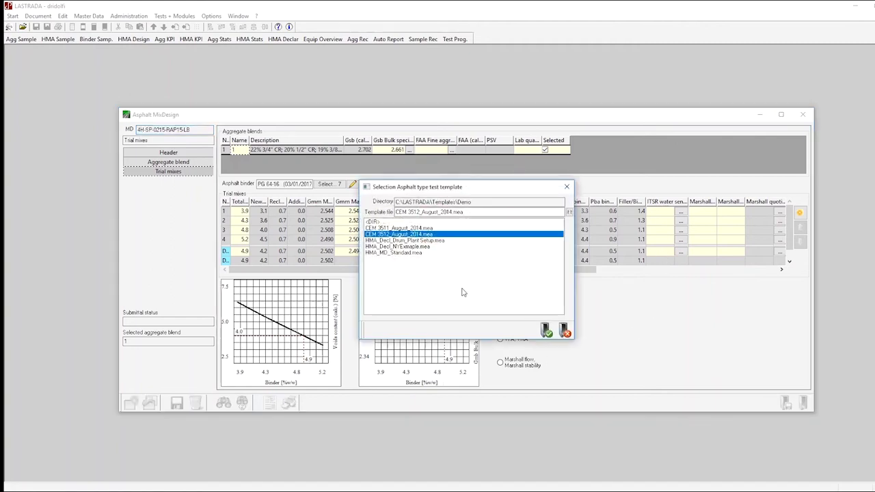
{"action": "left_click", "coordinate": [423, 246]}
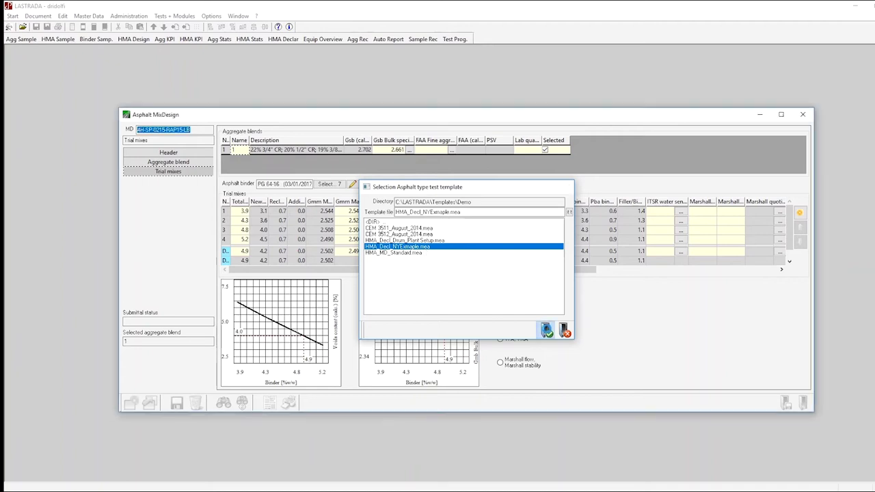
{"action": "left_click", "coordinate": [547, 331]}
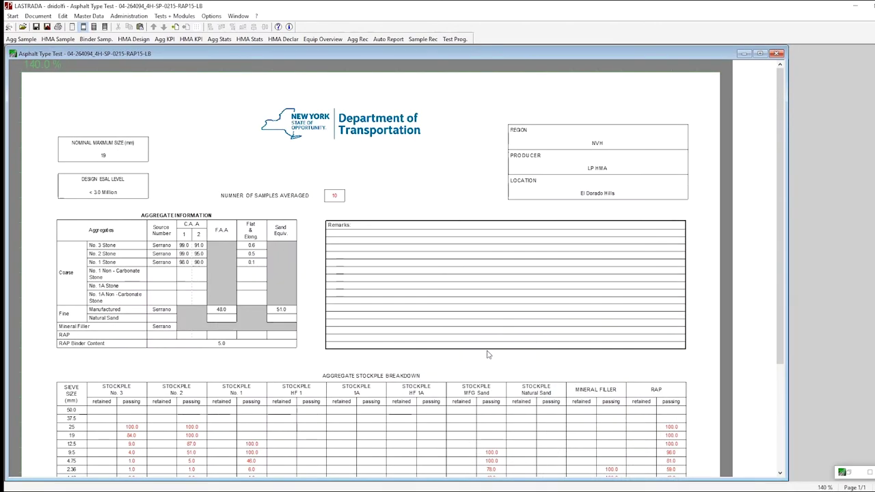
{"action": "scroll", "coordinate": [488, 352], "scroll_direction": "down", "scroll_amount": 2}
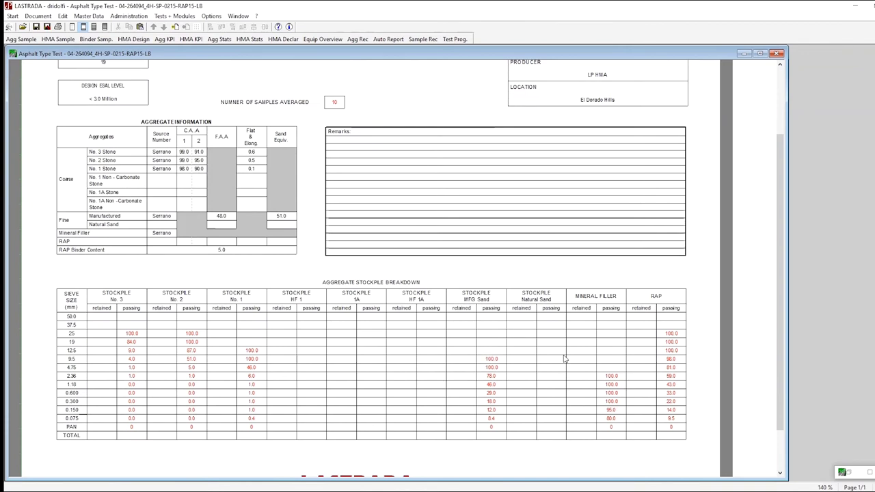
{"action": "scroll", "coordinate": [241, 299], "scroll_direction": "up", "scroll_amount": 2}
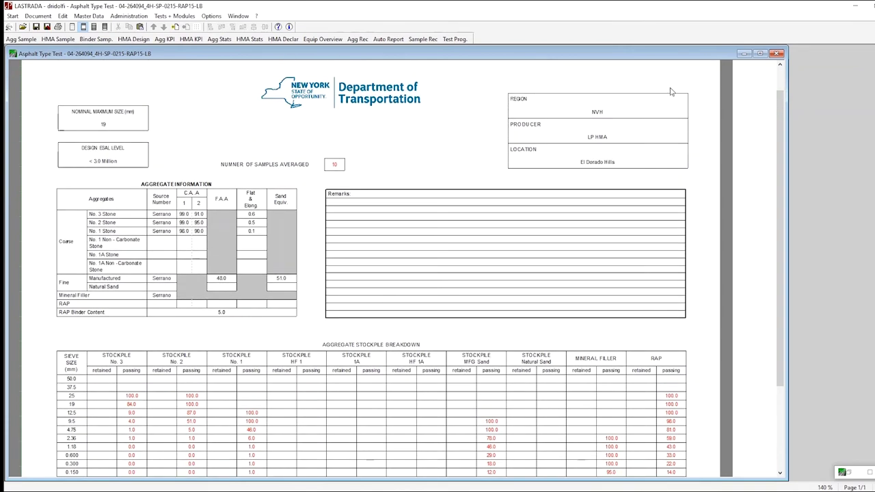
{"action": "left_click", "coordinate": [777, 53]}
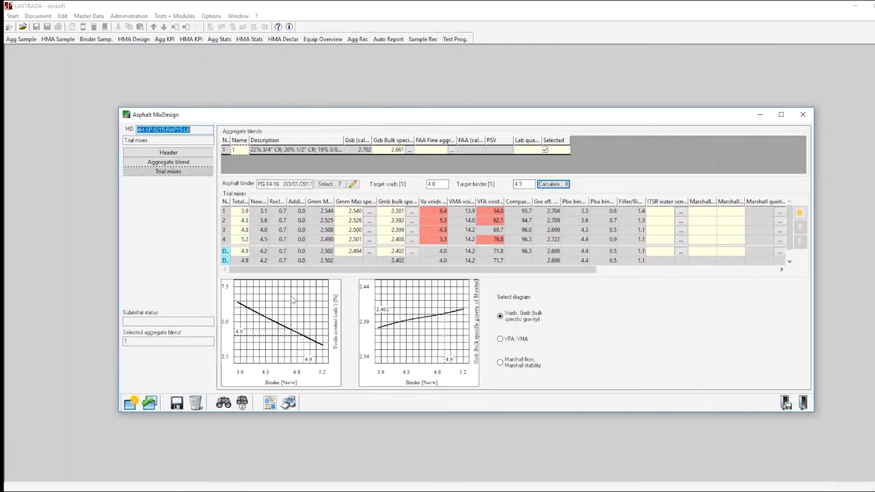
Generate the drum plant mix setup sheet from the HMA_Decl_Drum_Plant Setup.mea template and check its binder and aggregate components
{"action": "left_click", "coordinate": [270, 403]}
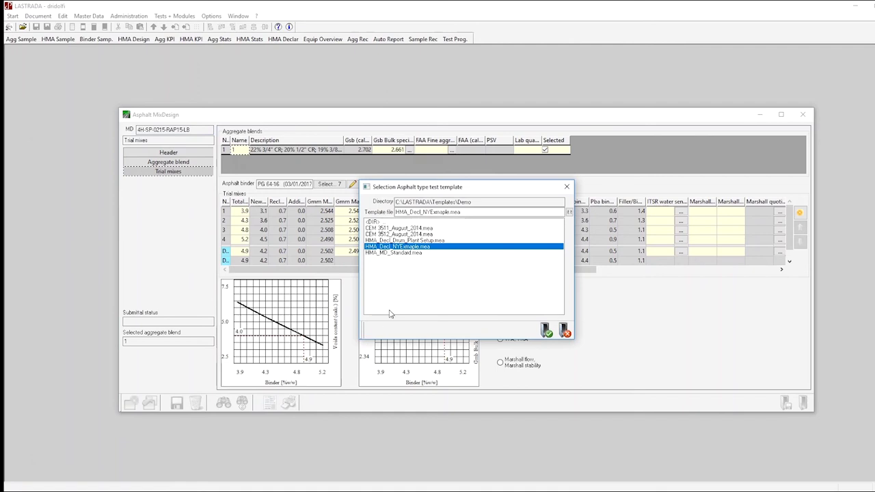
{"action": "left_click", "coordinate": [408, 240]}
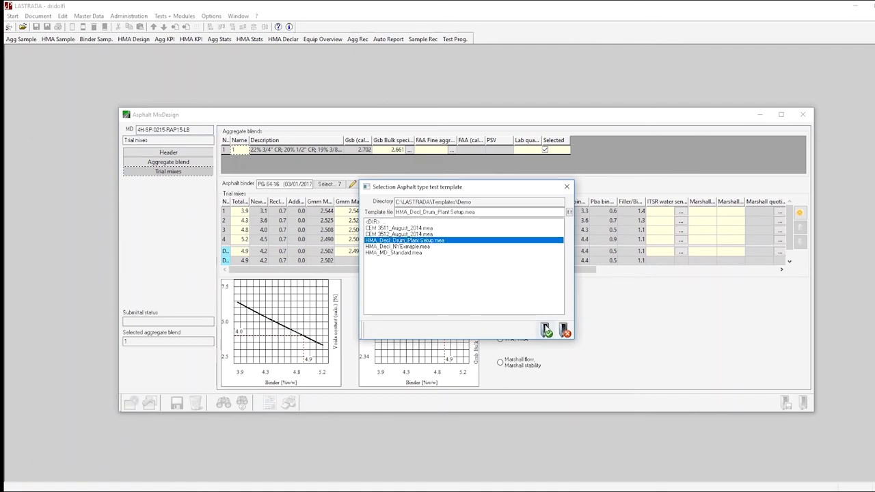
{"action": "left_click", "coordinate": [546, 329]}
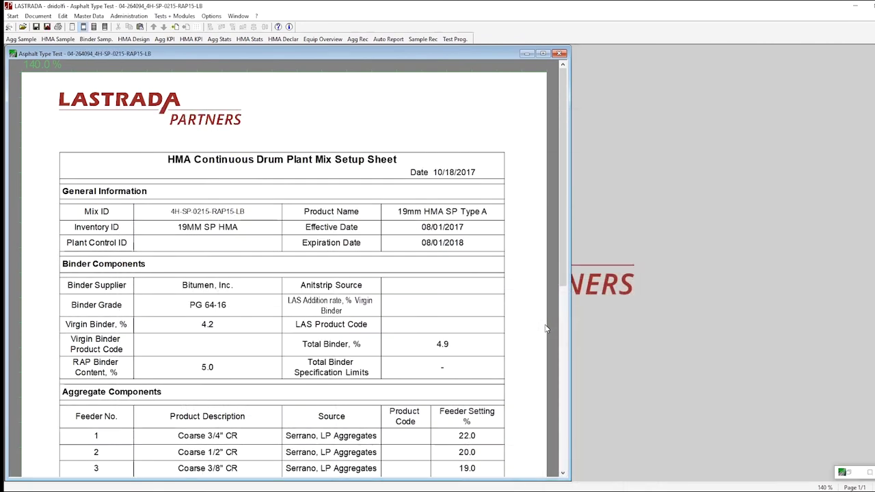
{"action": "scroll", "coordinate": [479, 318], "scroll_direction": "down", "scroll_amount": 3}
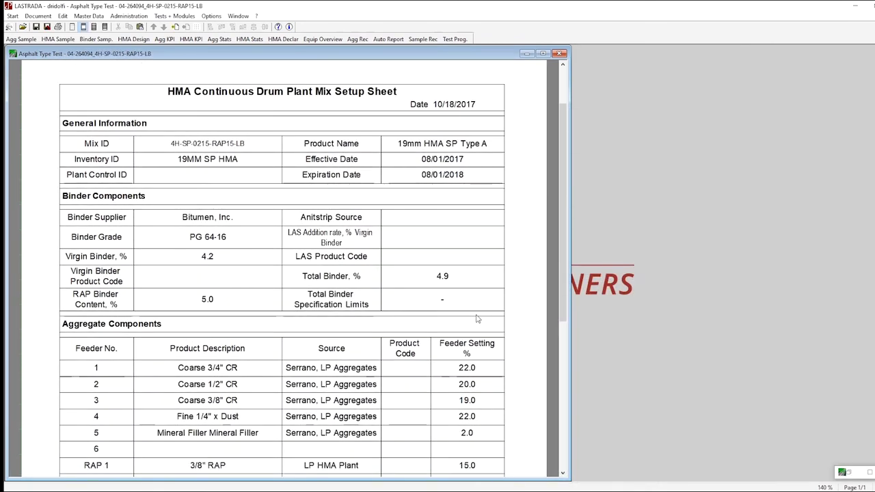
Check the general information, binder percentages and aggregate feeder settings on the drum plant mix setup sheet
{"action": "scroll", "coordinate": [471, 319], "scroll_direction": "up", "scroll_amount": 5}
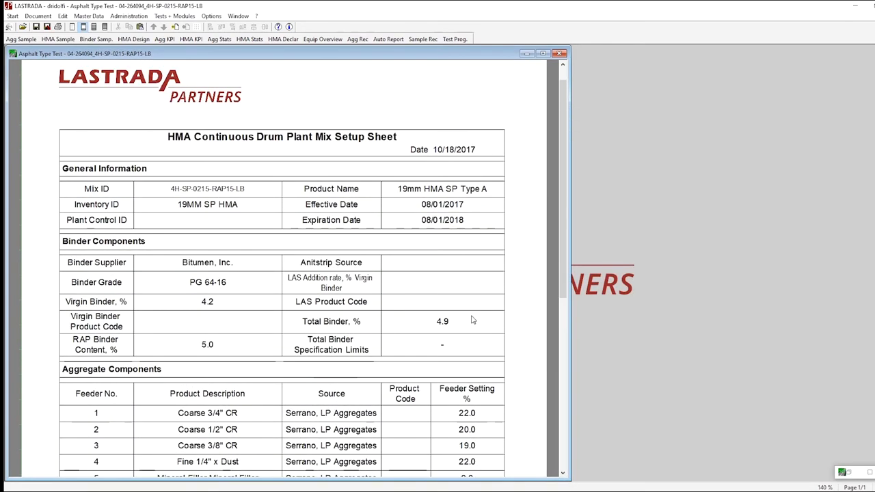
{"action": "scroll", "coordinate": [471, 320], "scroll_direction": "down", "scroll_amount": 4}
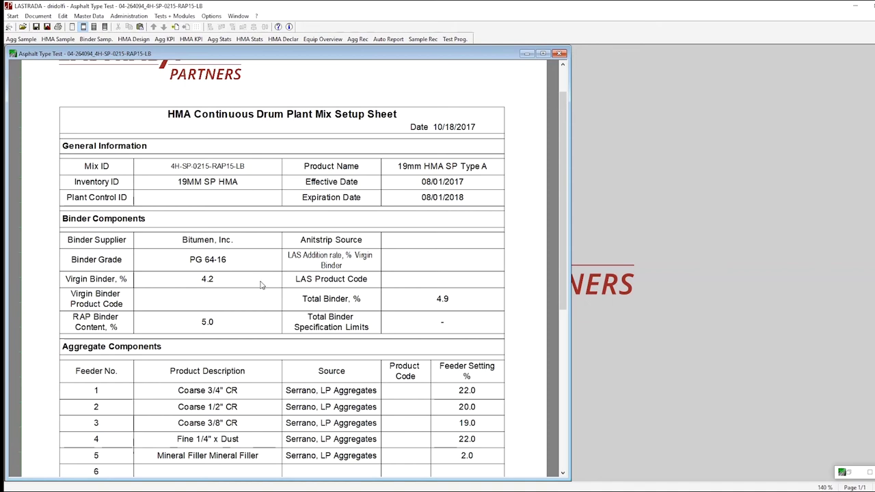
{"action": "scroll", "coordinate": [263, 285], "scroll_direction": "down", "scroll_amount": 1}
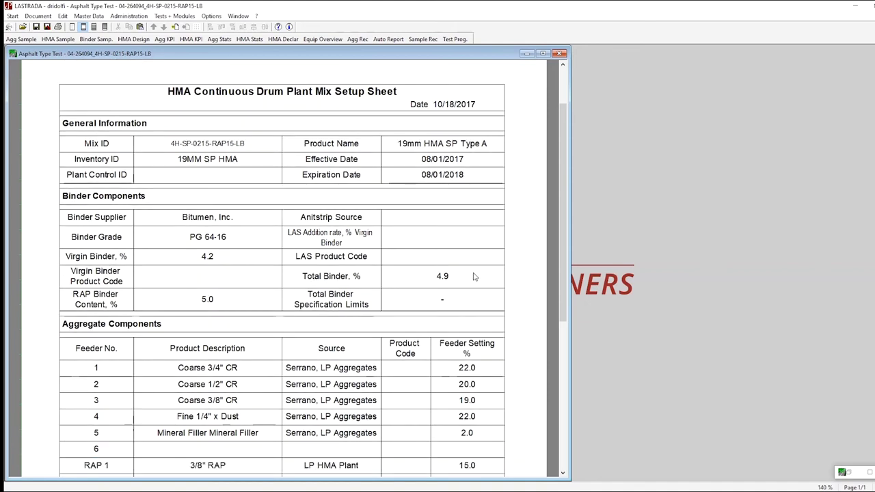
{"action": "scroll", "coordinate": [475, 276], "scroll_direction": "down", "scroll_amount": 3}
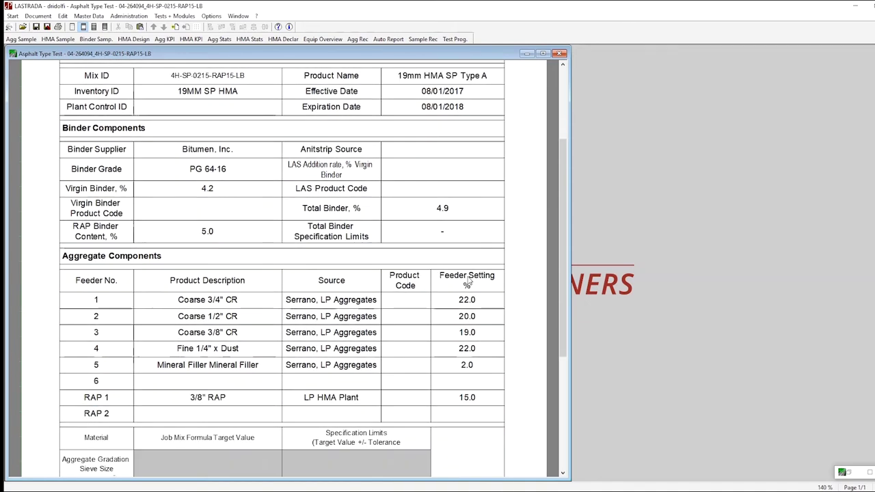
{"action": "scroll", "coordinate": [469, 281], "scroll_direction": "down", "scroll_amount": 1}
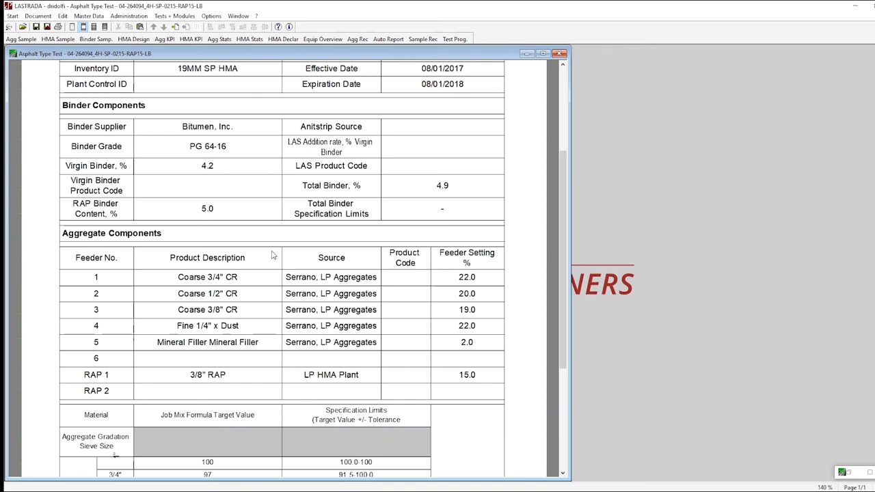
Delete the empty feeder 6 row, row 26, from the setup sheet's aggregate components table
{"action": "left_click", "coordinate": [253, 209]}
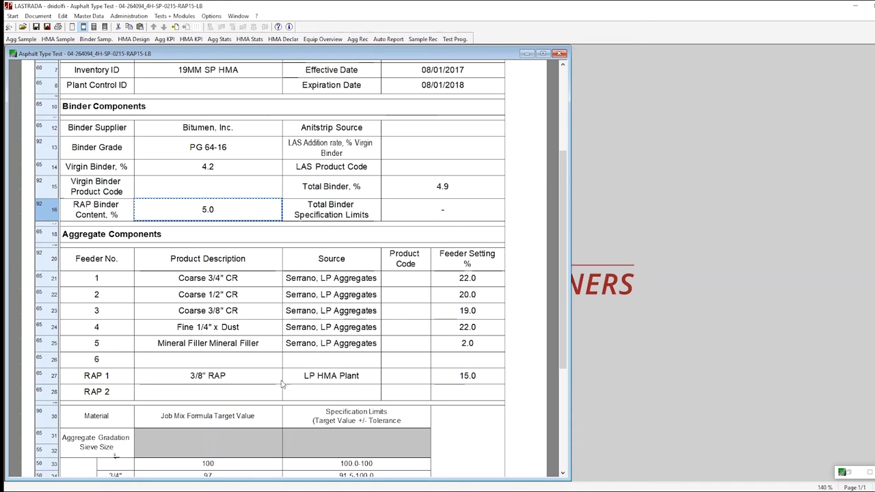
{"action": "left_click", "coordinate": [221, 390]}
{"action": "right_click", "coordinate": [50, 373]}
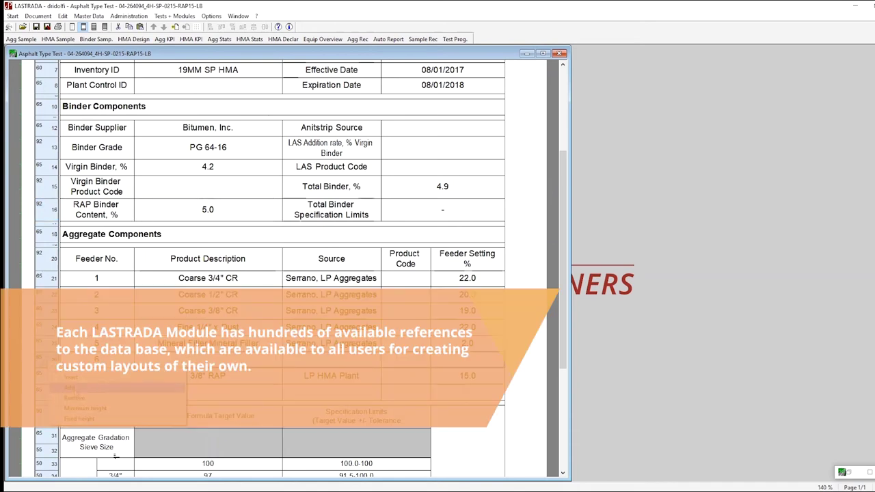
{"action": "left_click", "coordinate": [78, 399]}
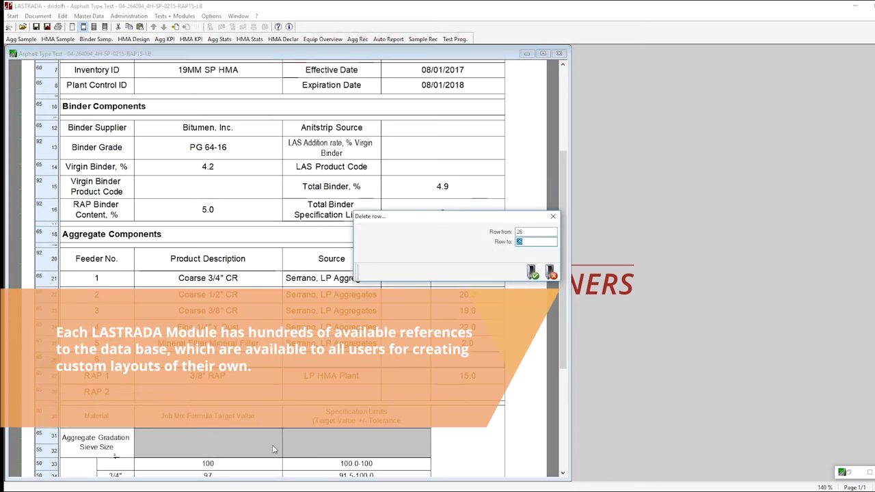
{"action": "left_click", "coordinate": [533, 273]}
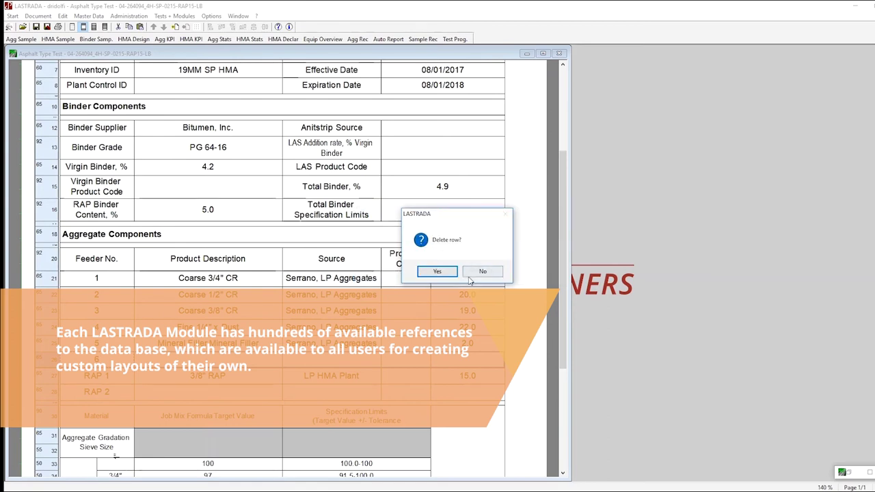
{"action": "left_click", "coordinate": [441, 272]}
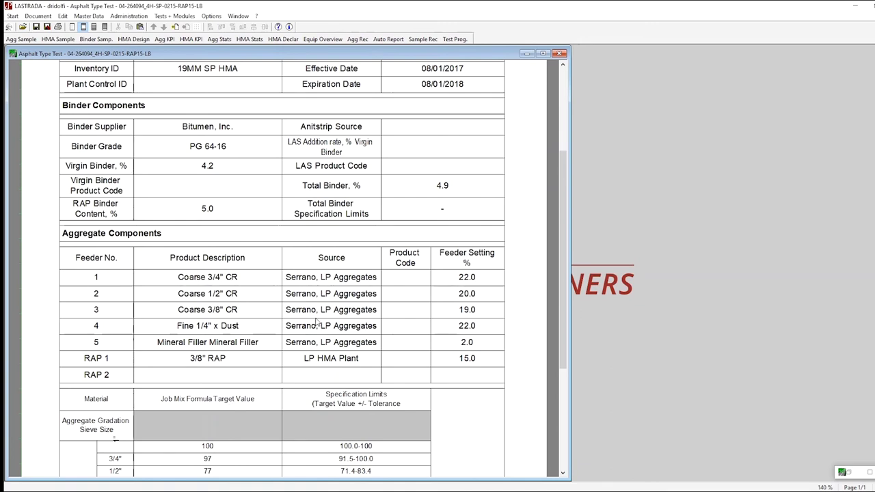
Close the setup sheet without saving and generate the mix design report from the HMA_MD_Standard.mea template, with the mix design window minimized
{"action": "left_click", "coordinate": [562, 54]}
{"action": "left_click", "coordinate": [469, 271]}
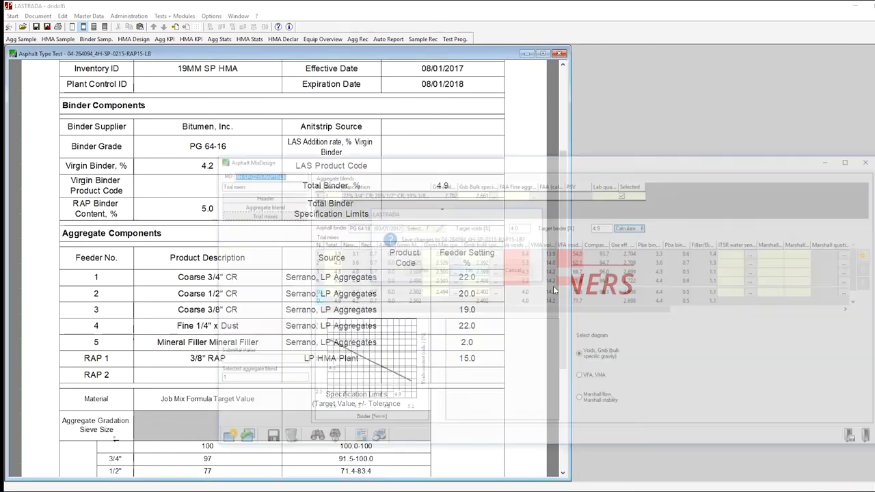
{"action": "left_click", "coordinate": [269, 402]}
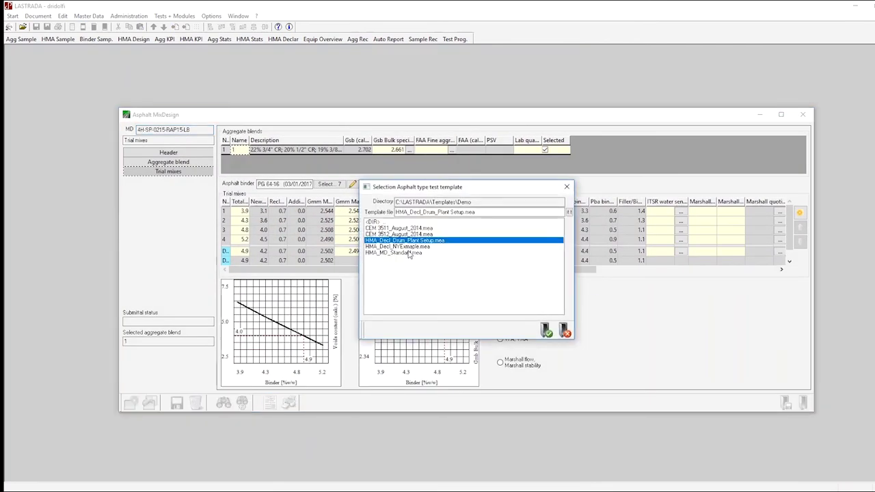
{"action": "left_click", "coordinate": [408, 253]}
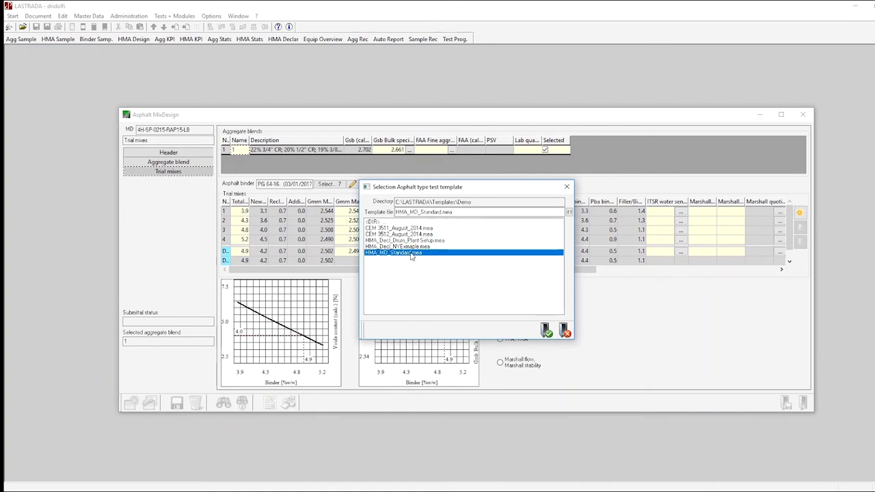
{"action": "left_click", "coordinate": [546, 330]}
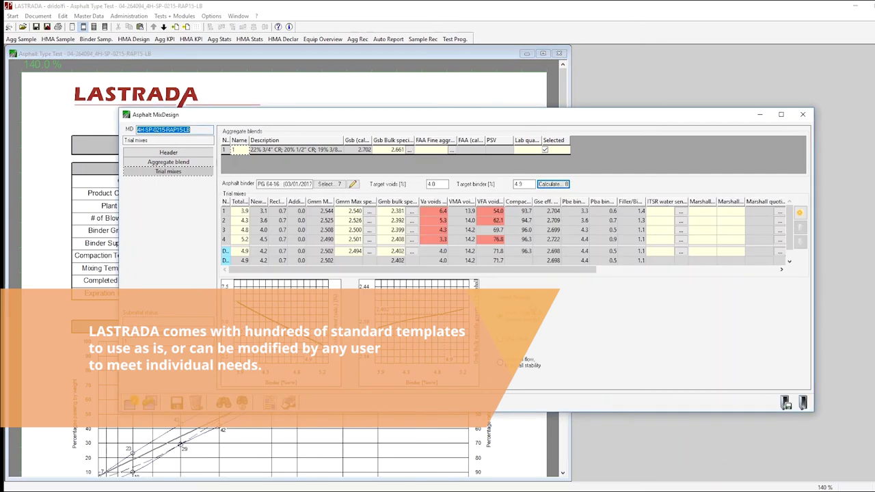
{"action": "left_click", "coordinate": [361, 82]}
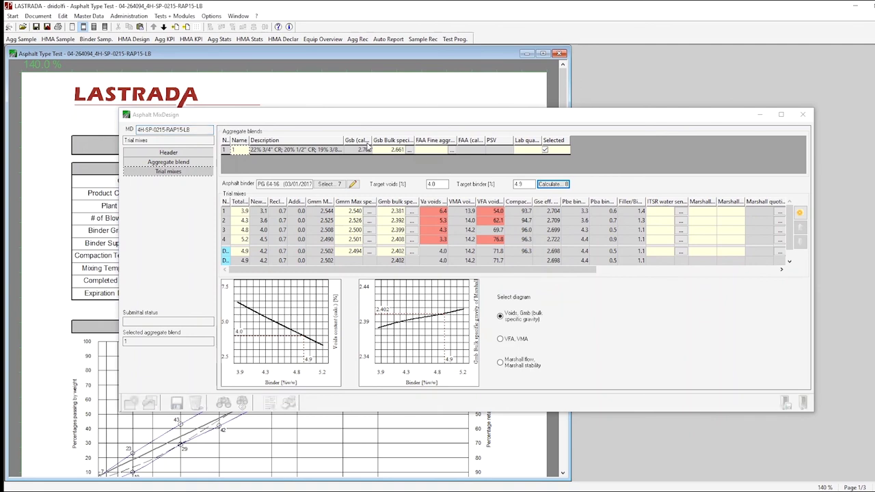
{"action": "left_click", "coordinate": [760, 121]}
{"action": "left_click", "coordinate": [761, 121]}
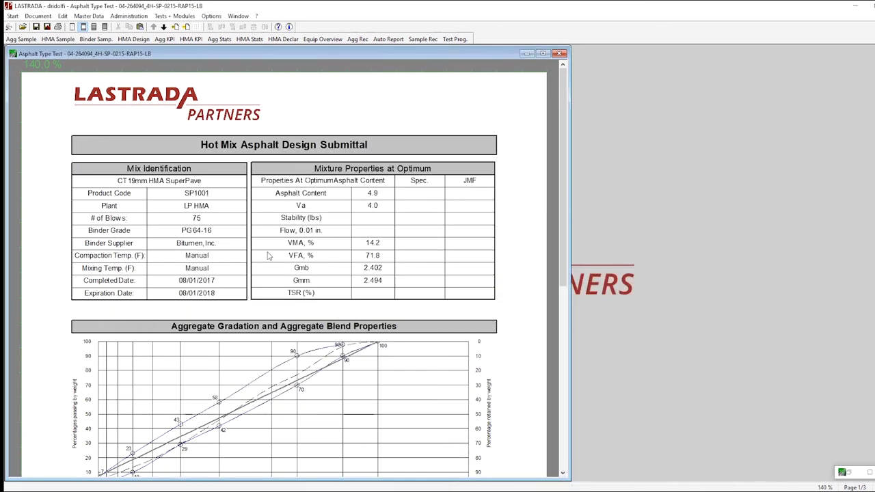
Review the mixture properties and aggregate gradation curves across the Hot Mix Asphalt Design Submittal pages, and close the report
{"action": "scroll", "coordinate": [383, 215], "scroll_direction": "down", "scroll_amount": 3}
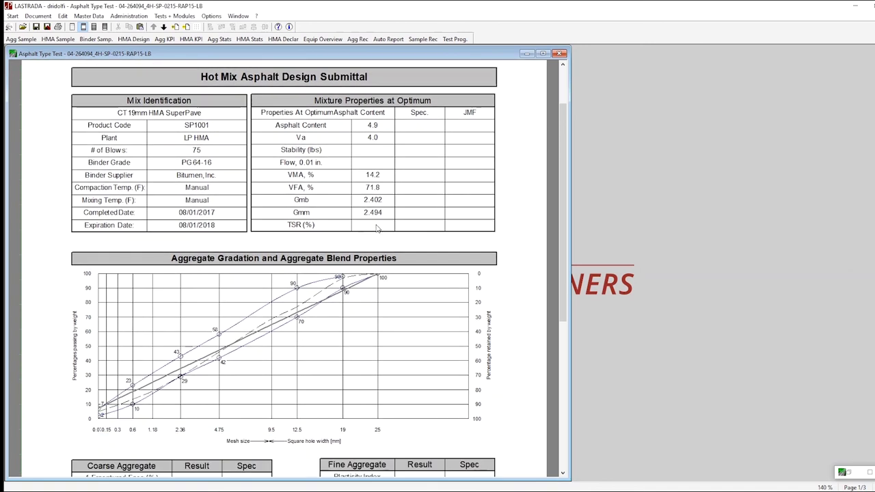
{"action": "scroll", "coordinate": [376, 229], "scroll_direction": "down", "scroll_amount": 10}
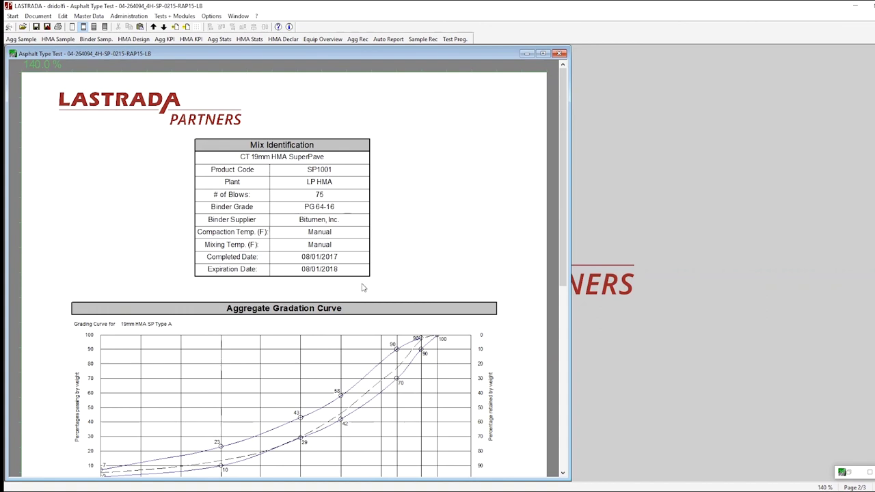
{"action": "scroll", "coordinate": [445, 334], "scroll_direction": "down", "scroll_amount": 1}
{"action": "scroll", "coordinate": [445, 334], "scroll_direction": "down", "scroll_amount": 6}
{"action": "scroll", "coordinate": [441, 326], "scroll_direction": "up", "scroll_amount": 10}
{"action": "scroll", "coordinate": [441, 320], "scroll_direction": "up", "scroll_amount": 8}
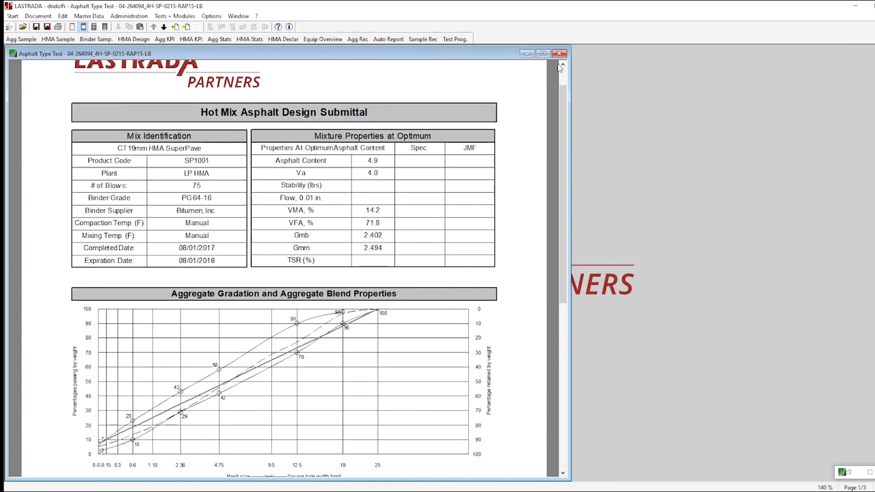
{"action": "left_click", "coordinate": [559, 53]}
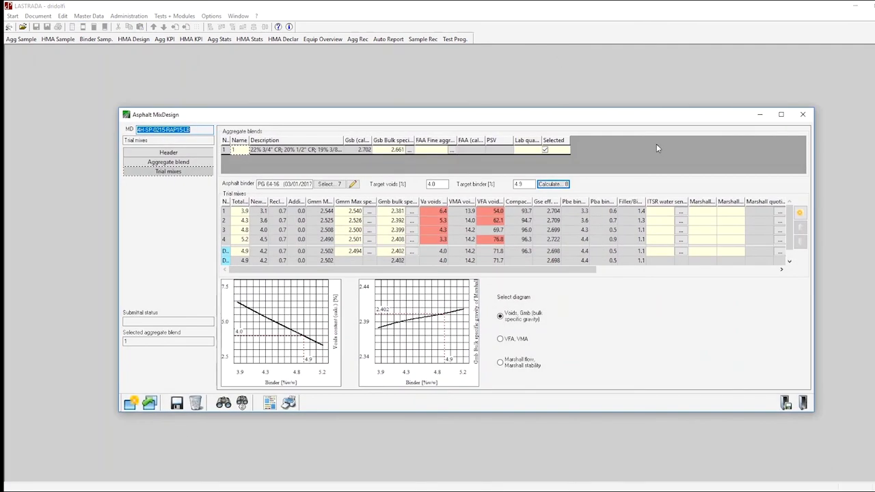